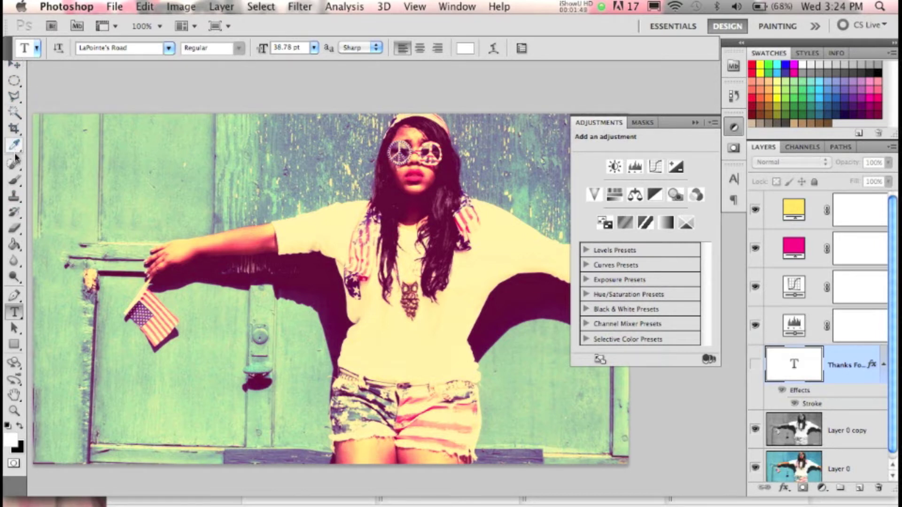
- Show the unedited door photo on Layer 0, previewing the fill and adjustment layer menu
click(451, 6)
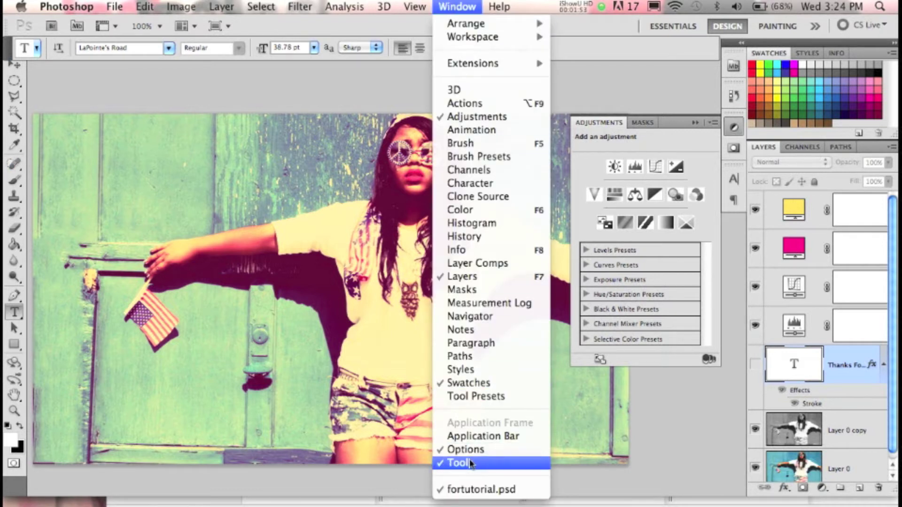
key(Escape)
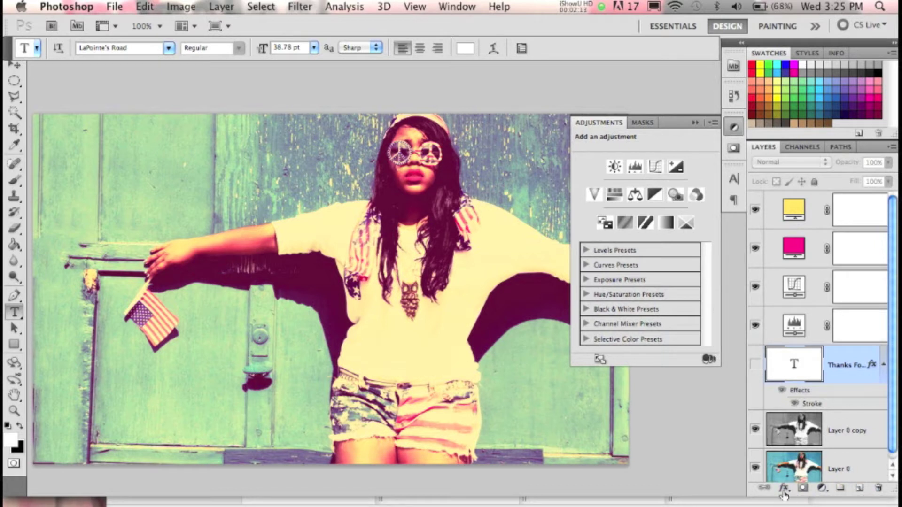
click(821, 489)
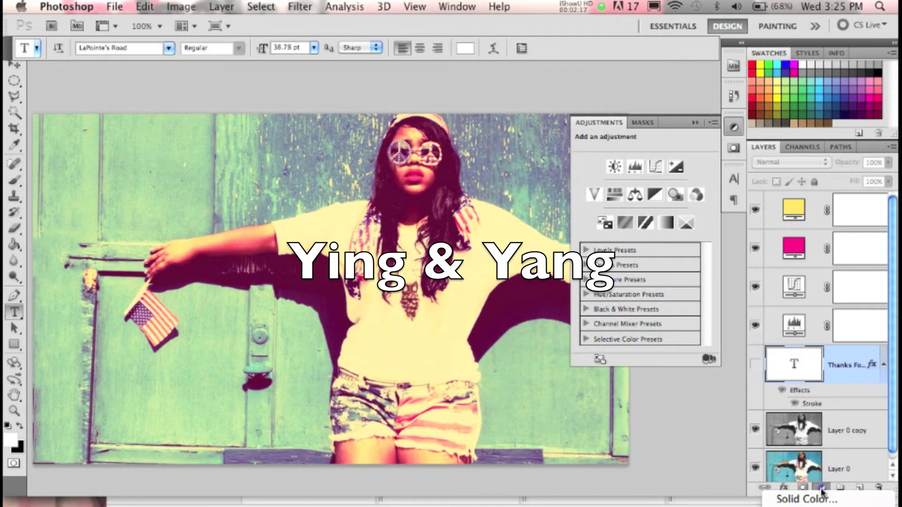
click(821, 490)
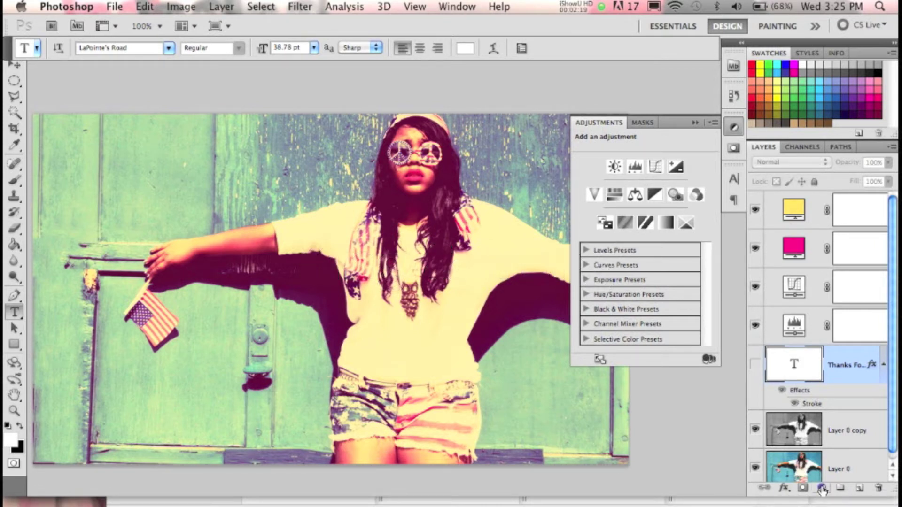
click(822, 489)
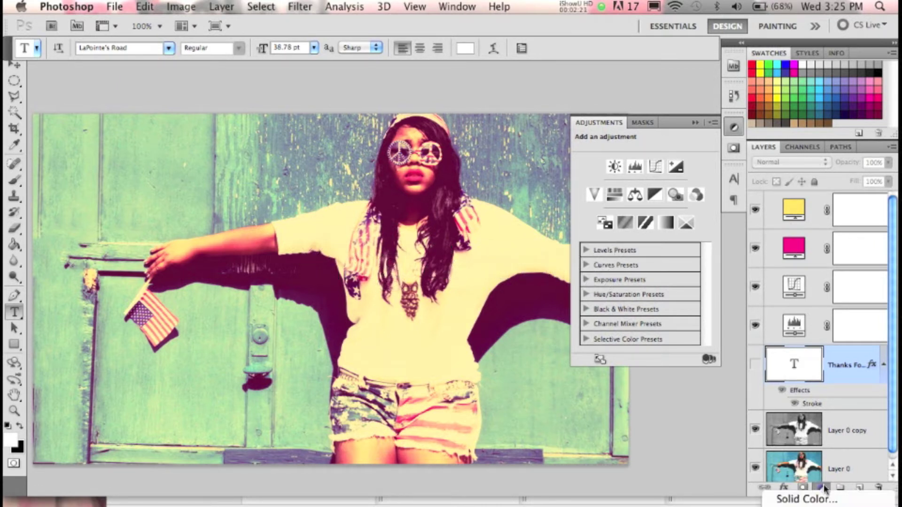
click(823, 488)
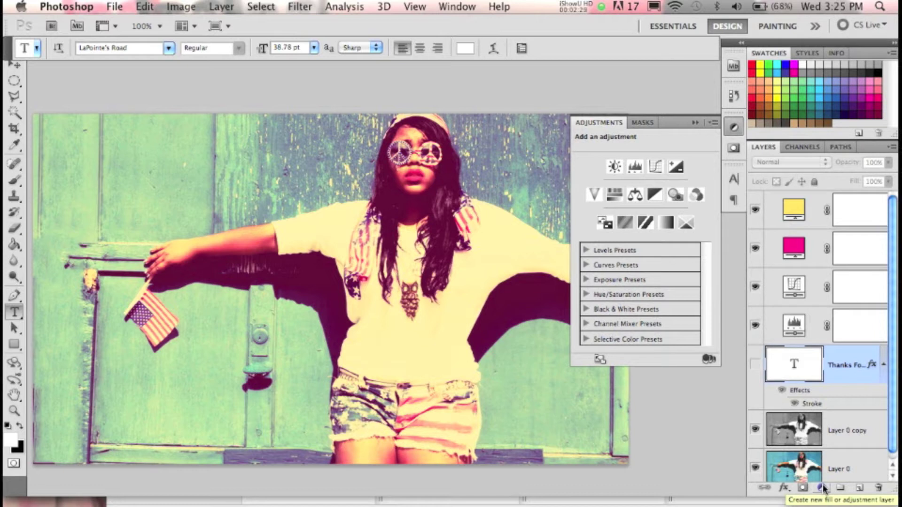
click(824, 489)
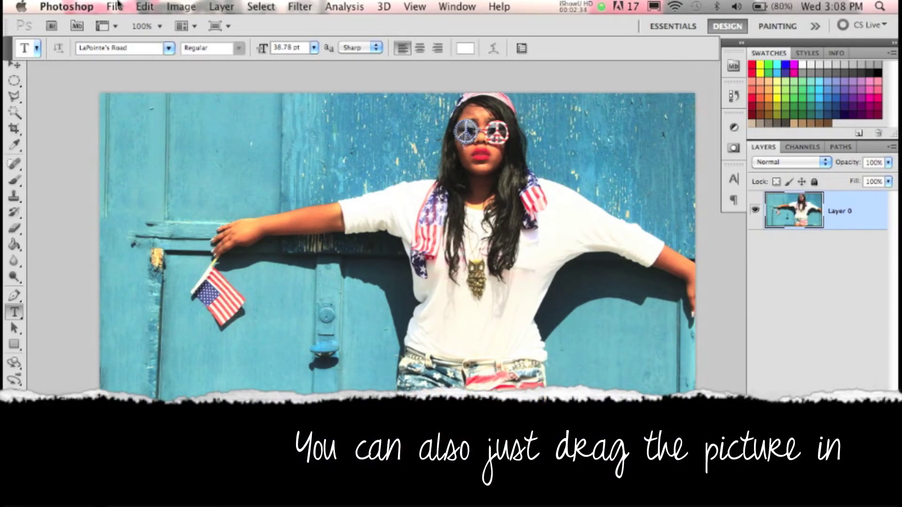
click(115, 6)
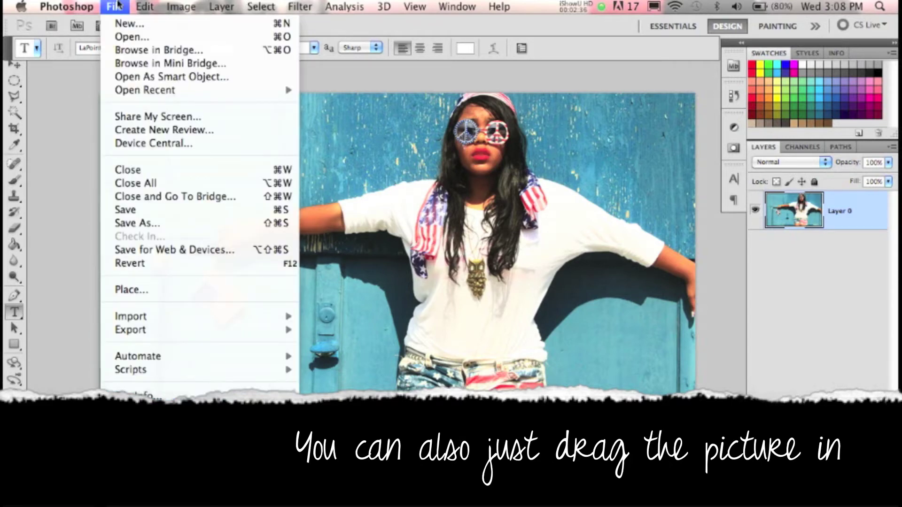
click(146, 38)
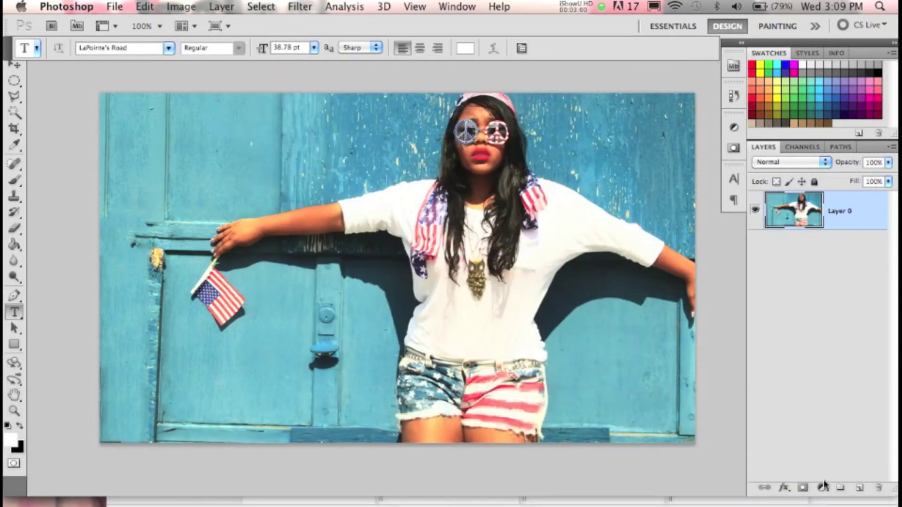
click(822, 489)
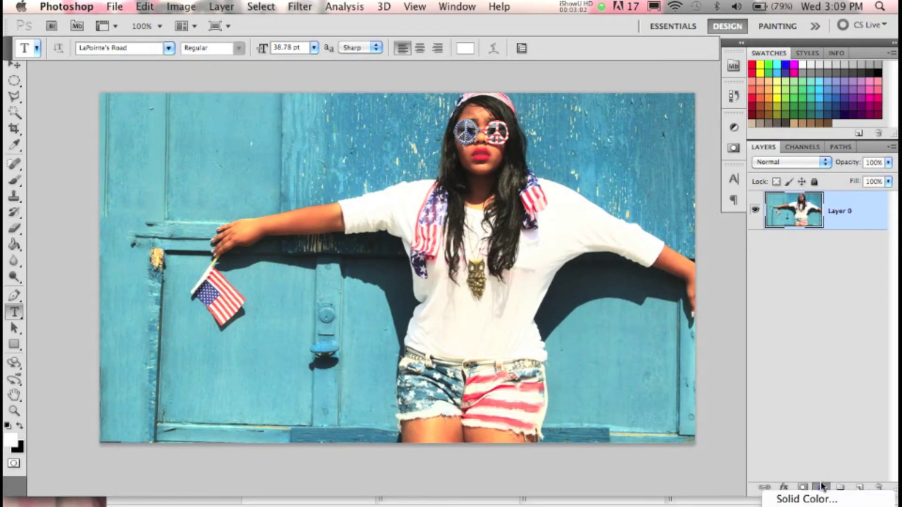
- Add a Levels adjustment layer directly above Layer 0
click(825, 466)
click(825, 467)
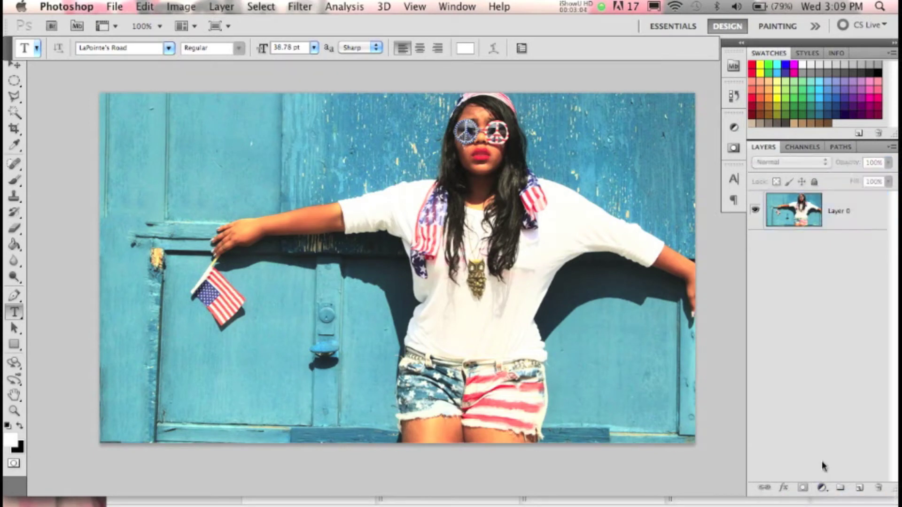
click(823, 488)
click(822, 489)
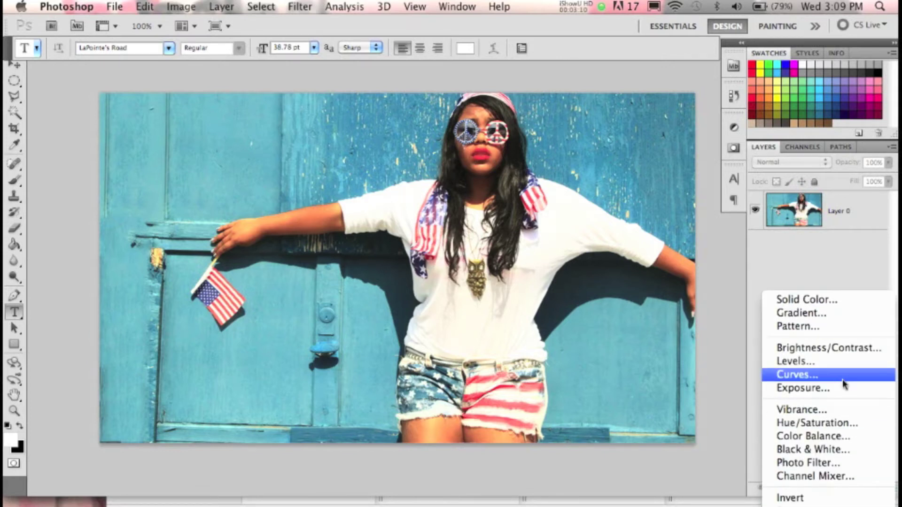
click(833, 367)
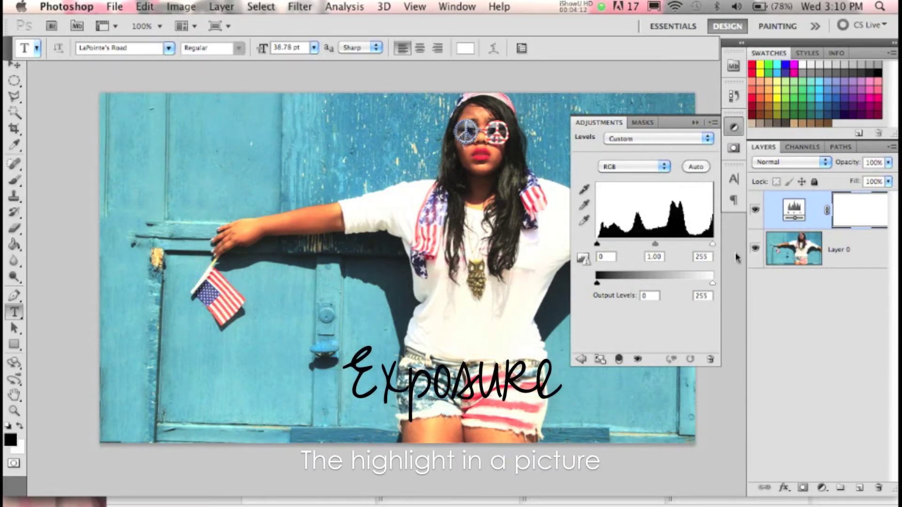
- Set the Levels input values to black 11, gamma 1.35 and white 255
drag(712, 244, 671, 244)
drag(673, 244, 714, 253)
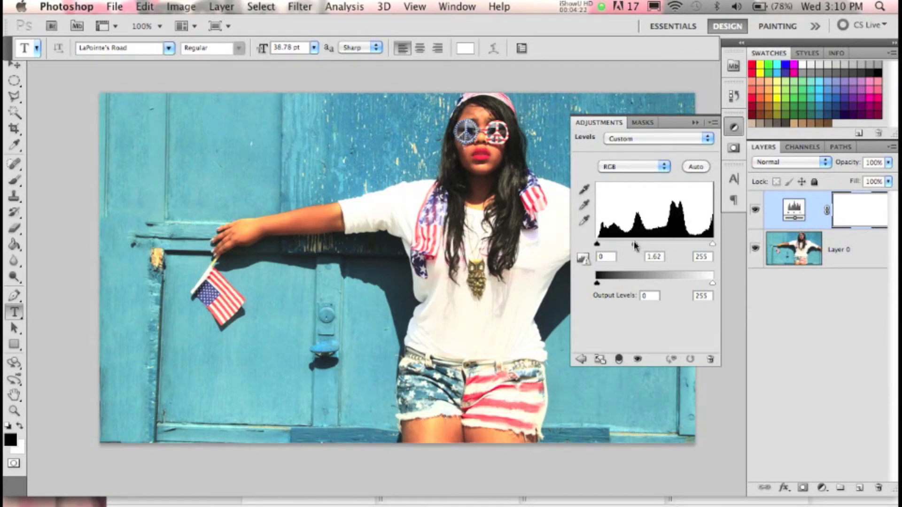
drag(633, 242, 690, 248)
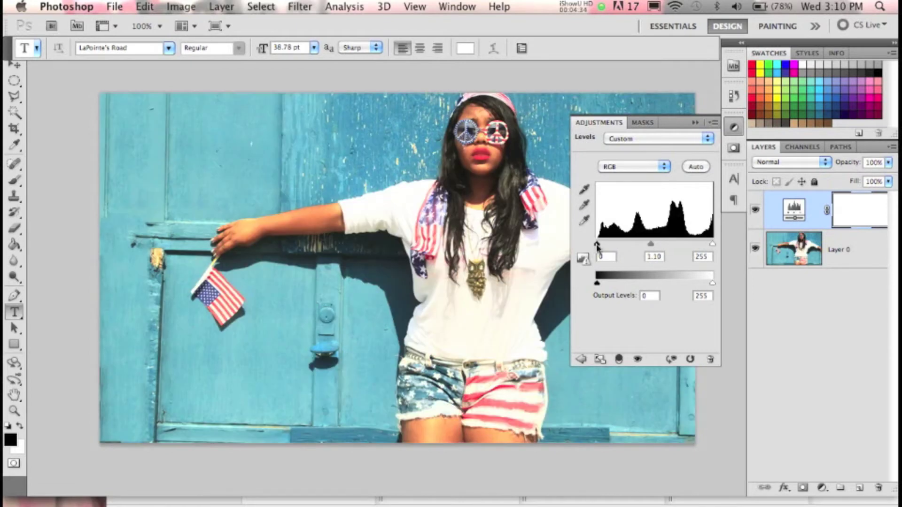
drag(597, 246, 629, 273)
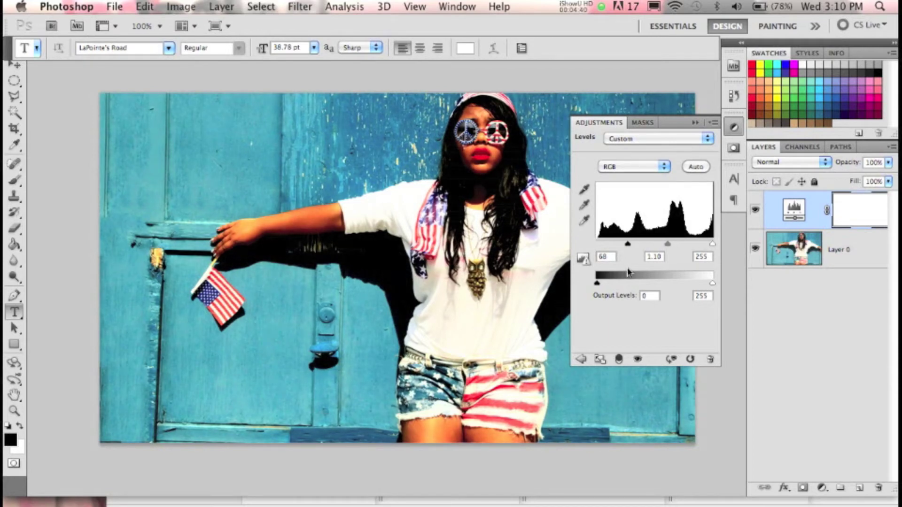
drag(619, 257, 596, 254)
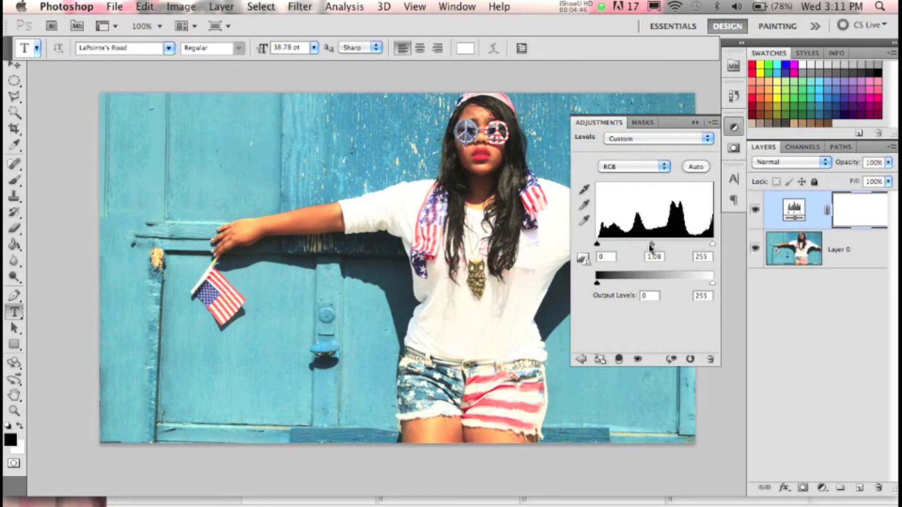
drag(645, 248, 606, 252)
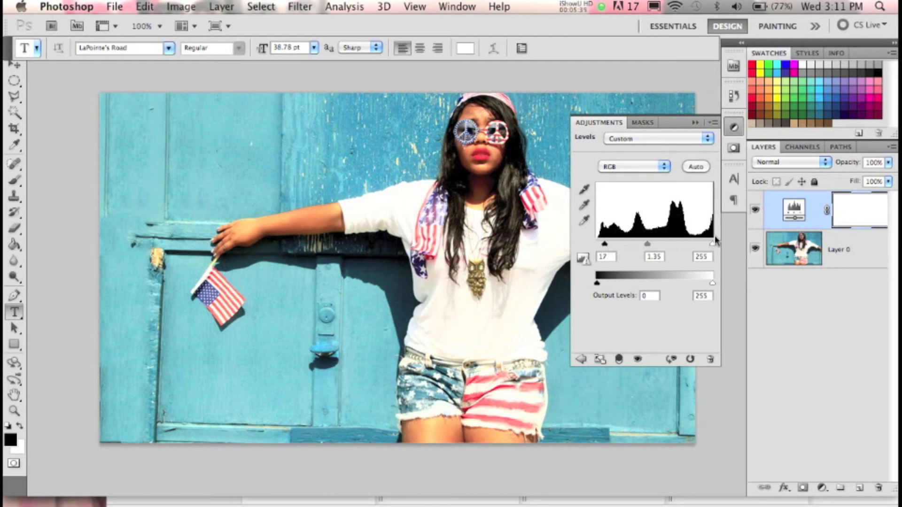
drag(605, 248, 610, 248)
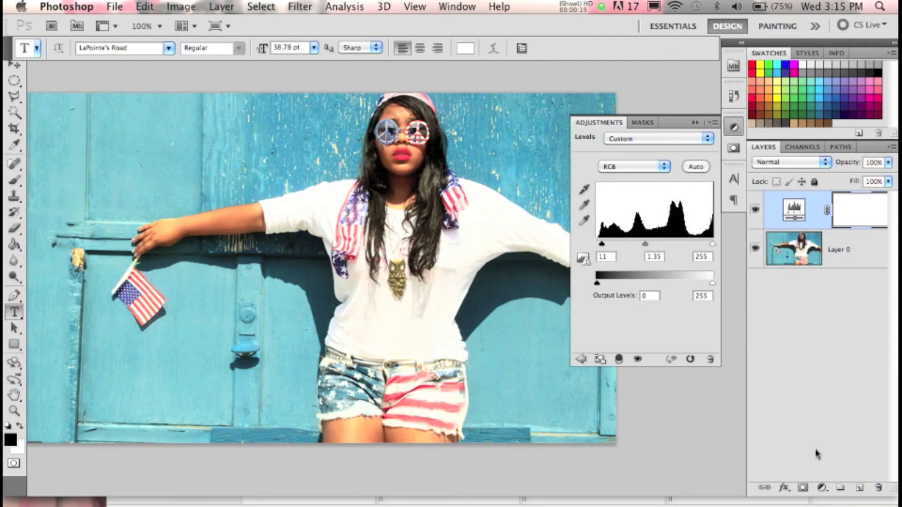
- Add a Curves adjustment layer above Levels, keeping the RGB curve at Default
click(827, 488)
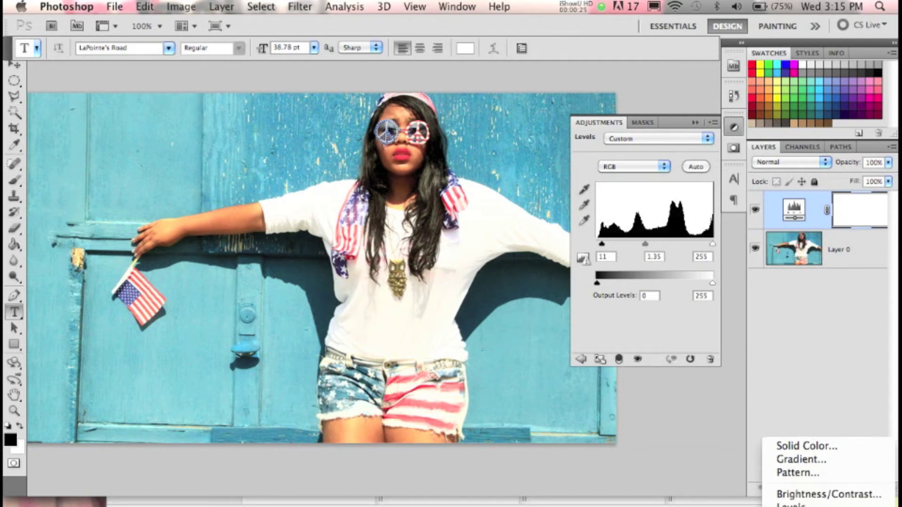
click(819, 388)
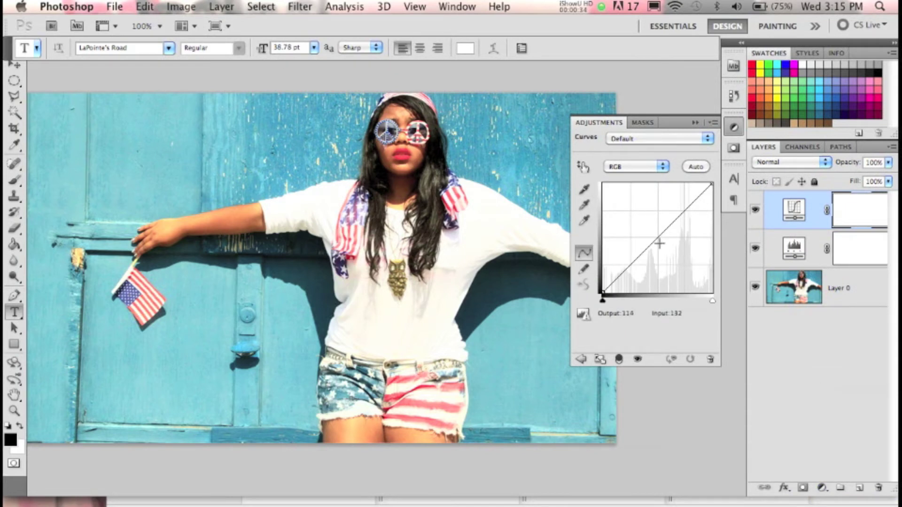
mouse_move(659, 239)
mouse_down()
mouse_move(643, 227)
mouse_move(666, 253)
mouse_move(658, 240)
mouse_up()
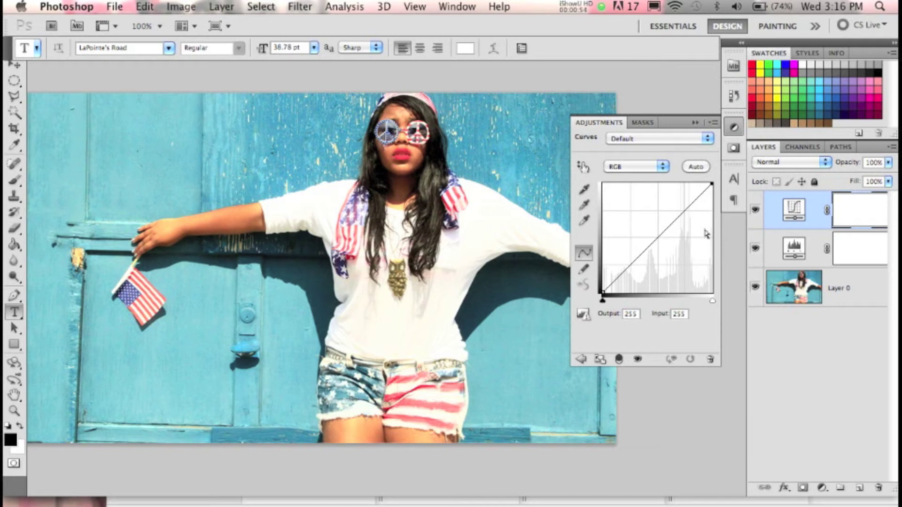
click(639, 168)
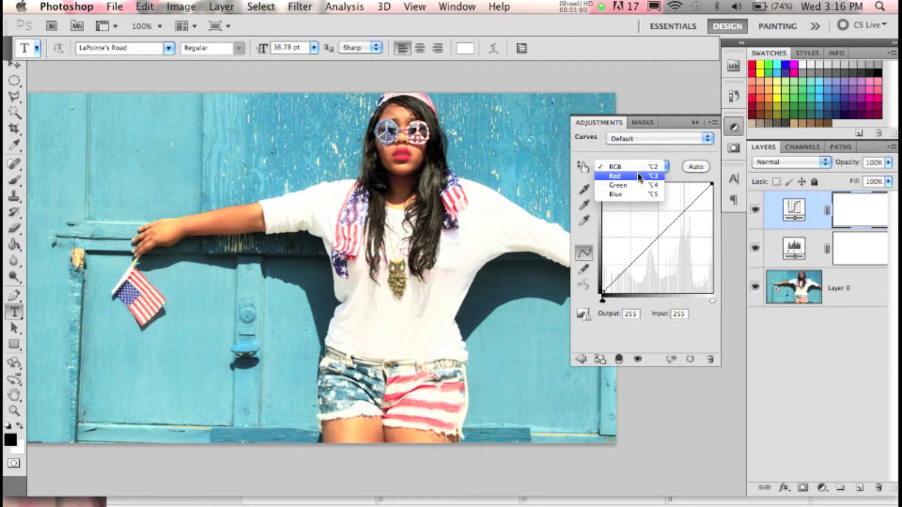
- Bend the Red channel curve into an S-shape, lifting upper tones and lowering midtones
click(638, 175)
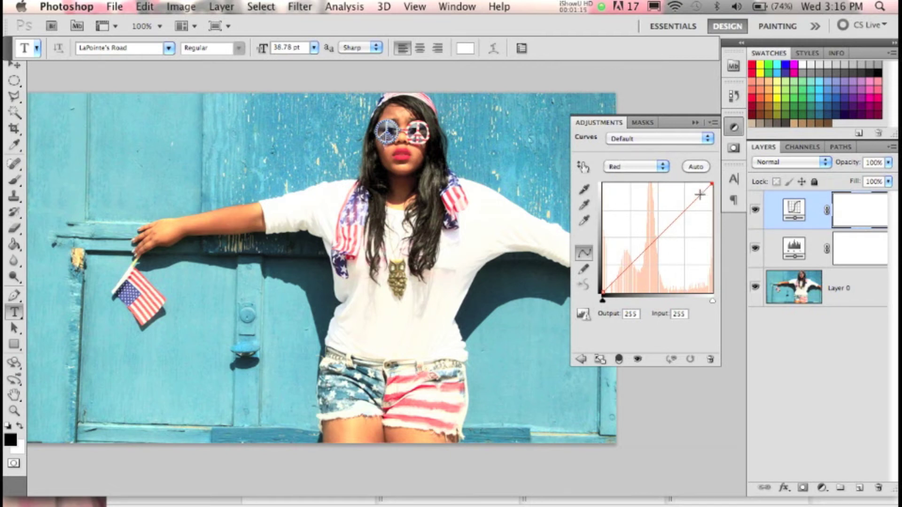
drag(698, 196, 684, 195)
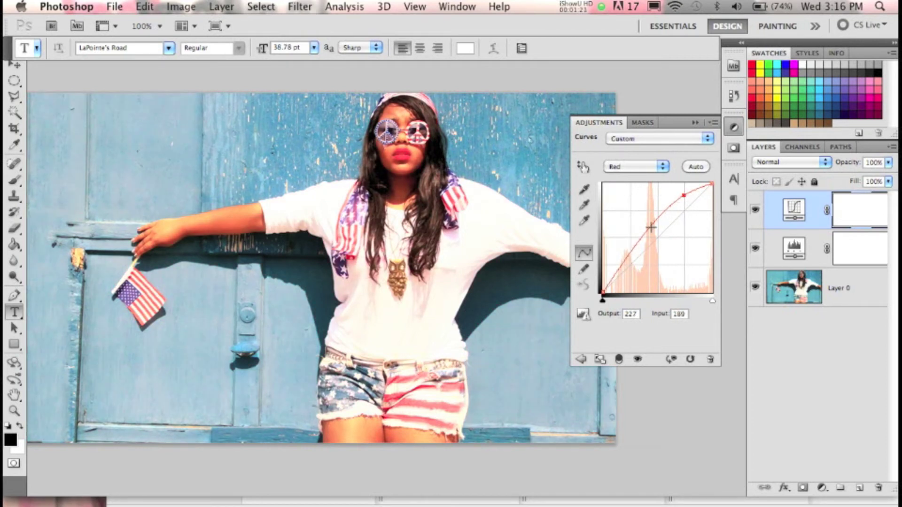
mouse_move(648, 233)
mouse_down()
mouse_move(664, 244)
mouse_move(660, 235)
mouse_up()
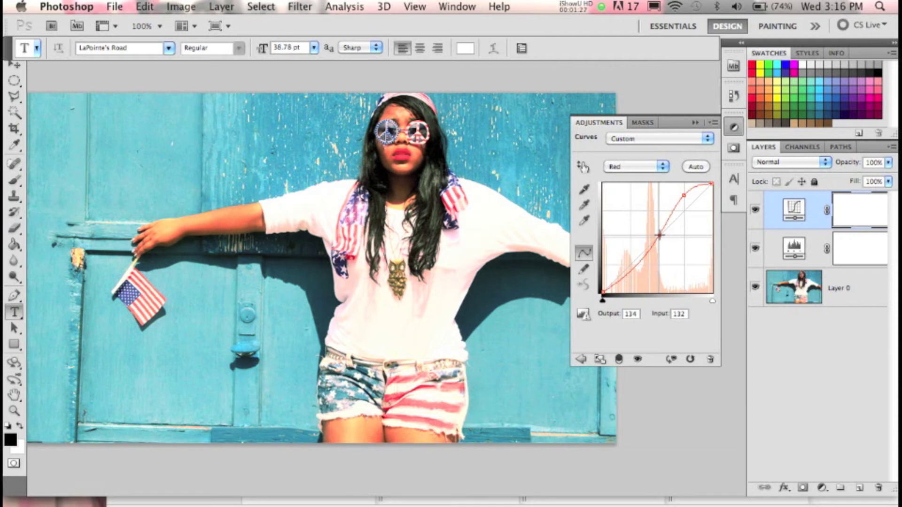
click(648, 167)
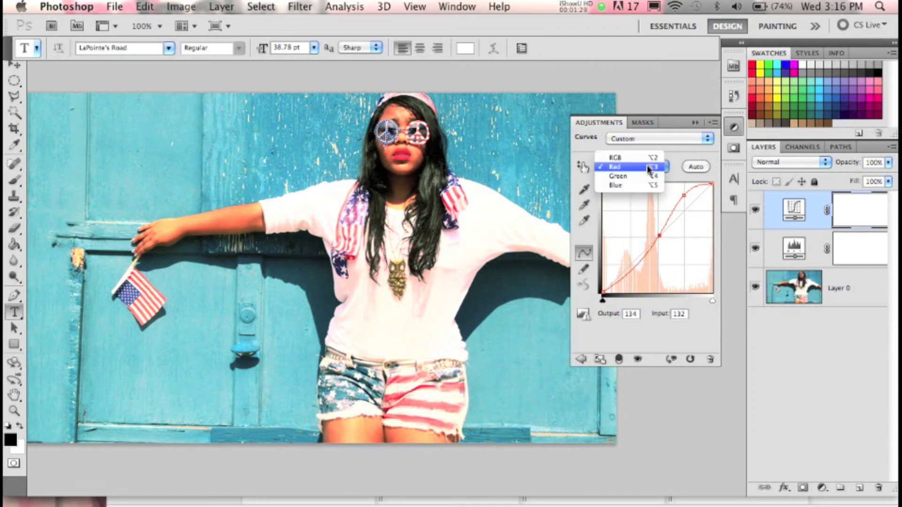
click(649, 176)
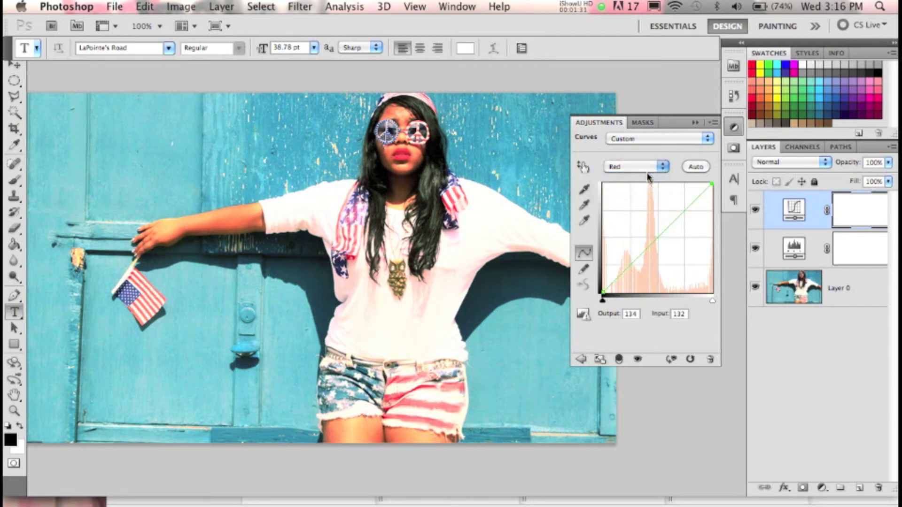
- Lift the Green curve's highlights and pull a midtone point down to input 116, output 106
drag(695, 202, 689, 200)
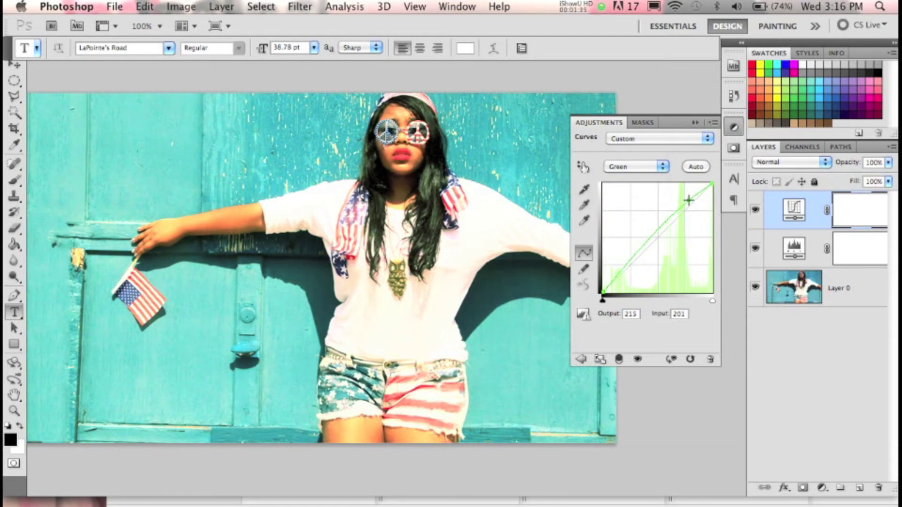
click(655, 230)
mouse_move(654, 230)
mouse_down()
mouse_move(660, 240)
mouse_move(654, 235)
mouse_move(643, 253)
mouse_move(654, 248)
mouse_up()
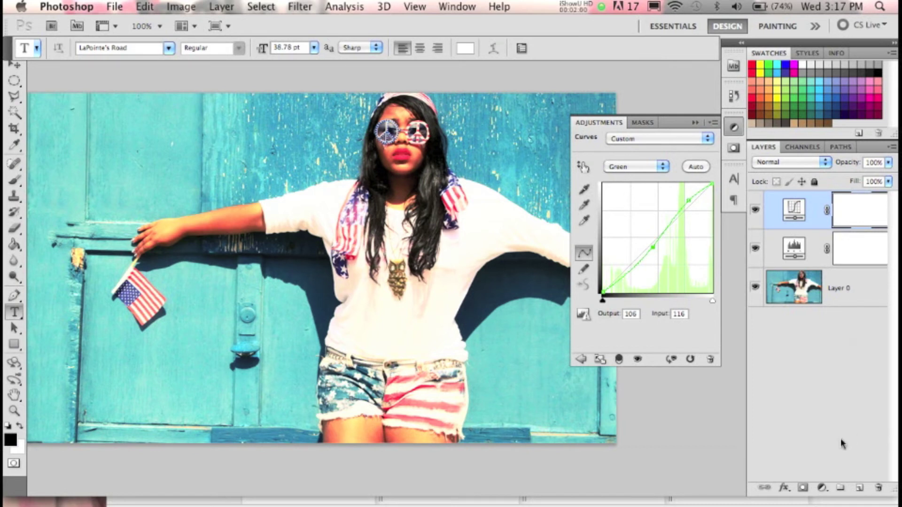
click(823, 489)
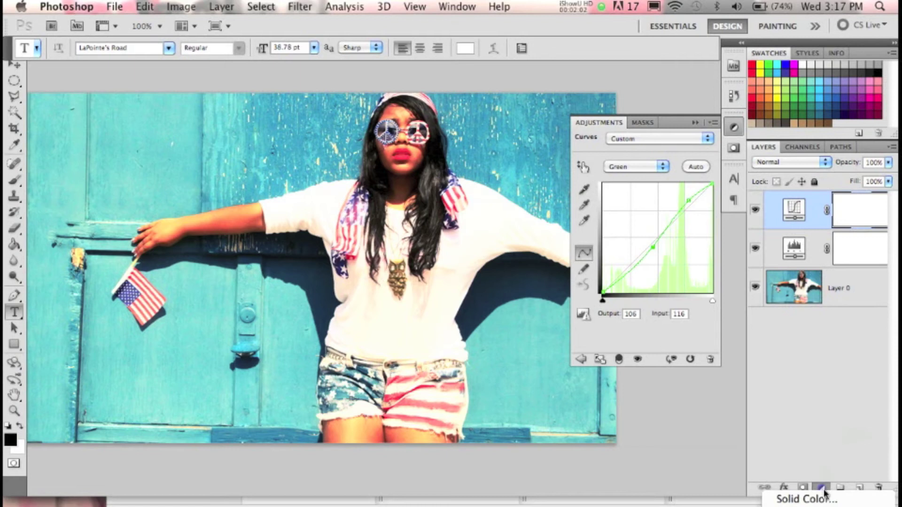
- Add a Solid Color fill layer in hot pink #ff0078
click(821, 500)
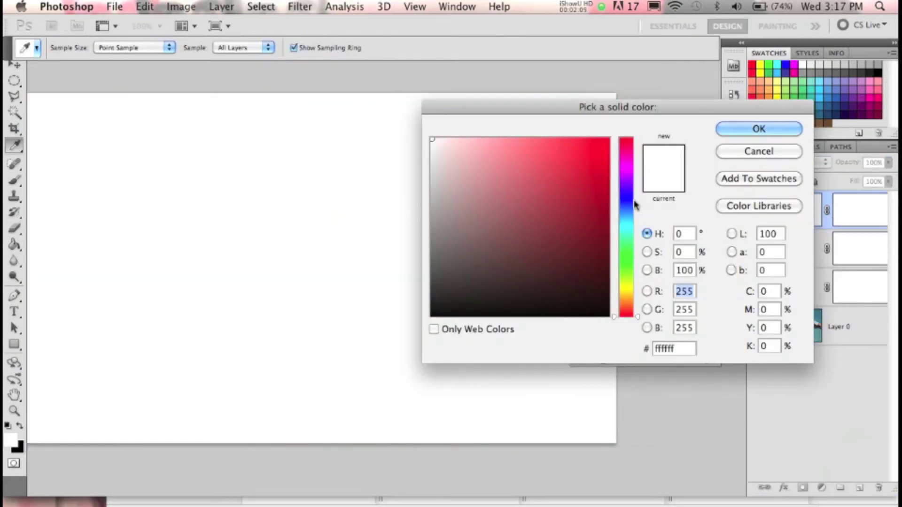
drag(635, 205, 627, 151)
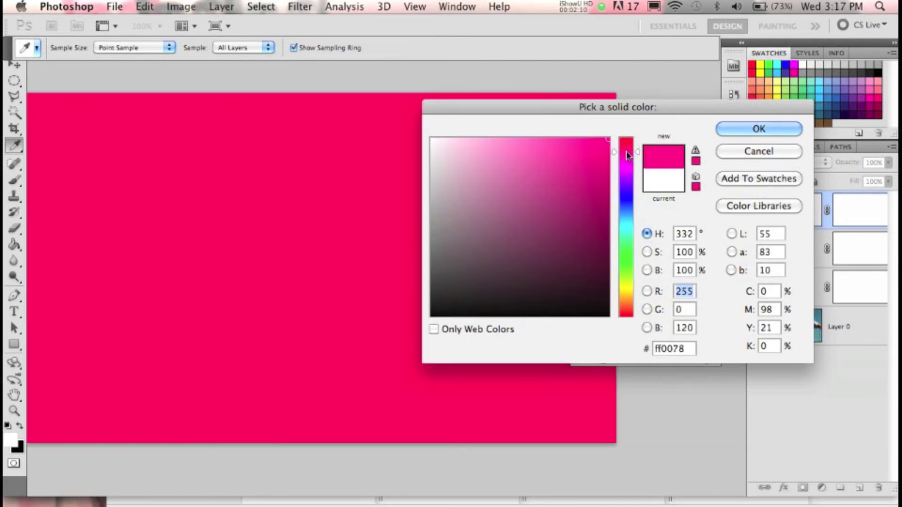
click(737, 136)
key(t)
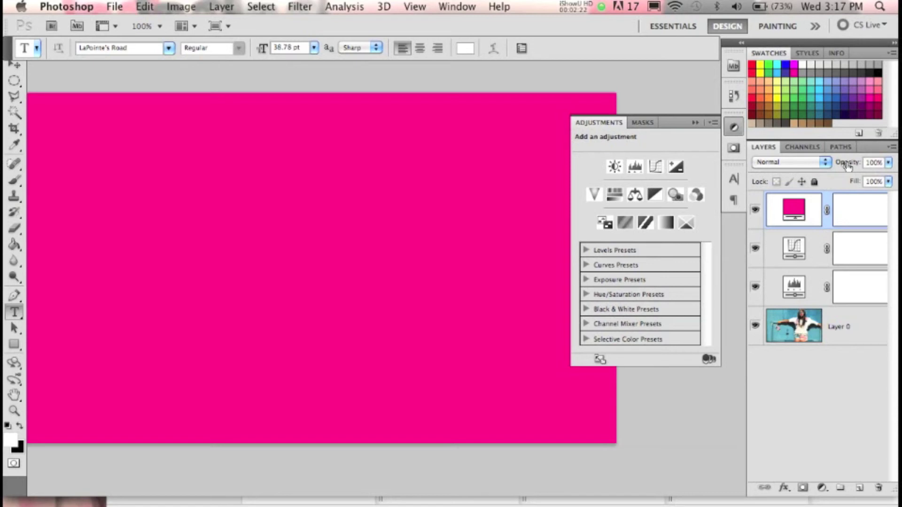
- Switch the pink fill layer's blend mode to Screen
click(819, 162)
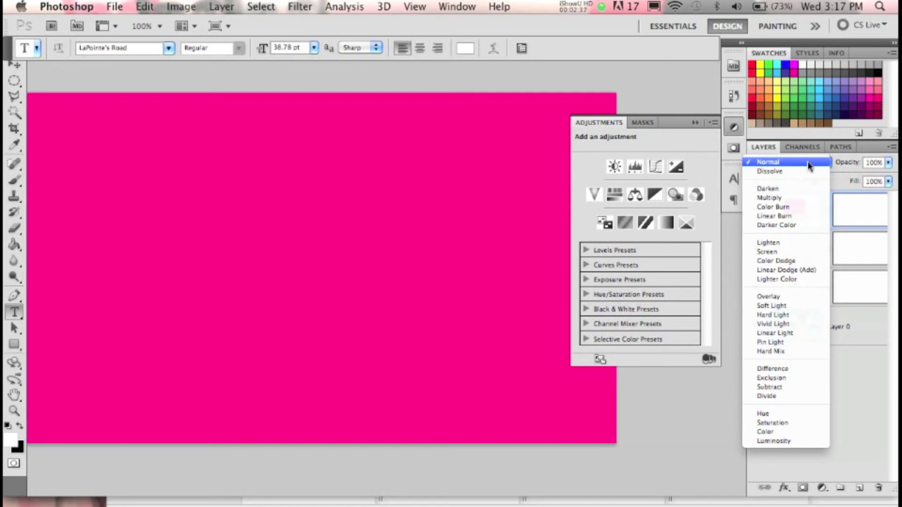
click(787, 252)
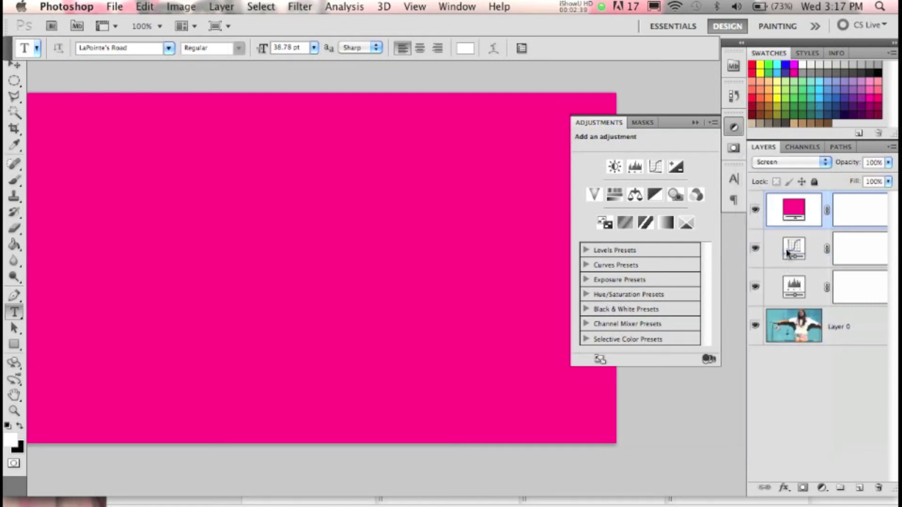
key(space)
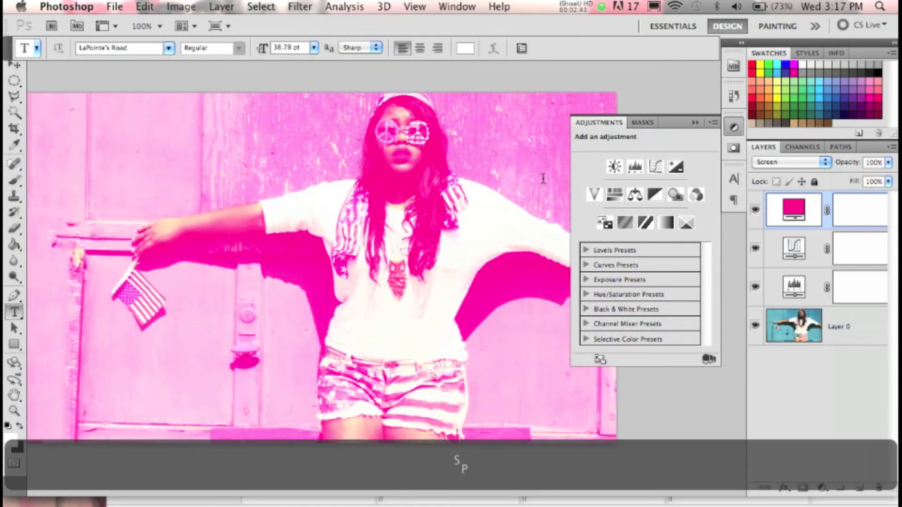
drag(523, 182, 496, 200)
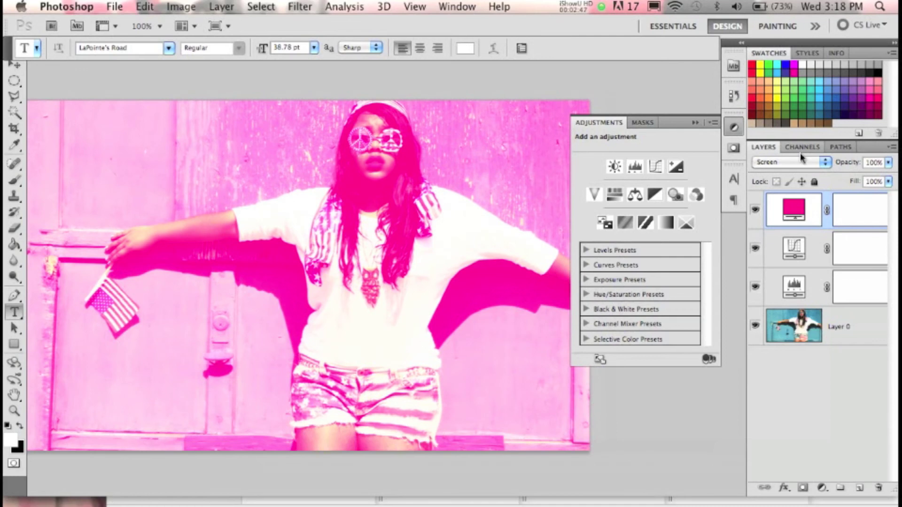
- Lower the pink layer's opacity to about 37% and compare with the original
click(891, 163)
drag(886, 179, 842, 184)
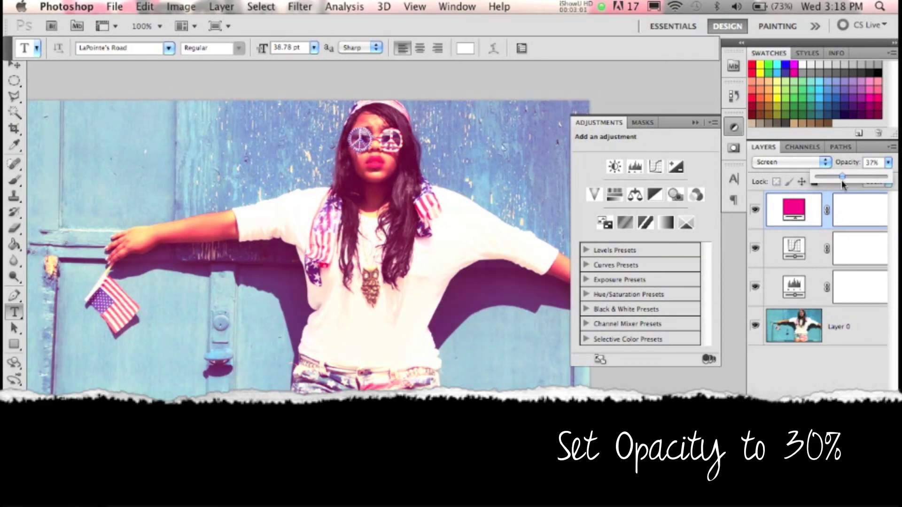
click(825, 385)
drag(756, 211, 756, 248)
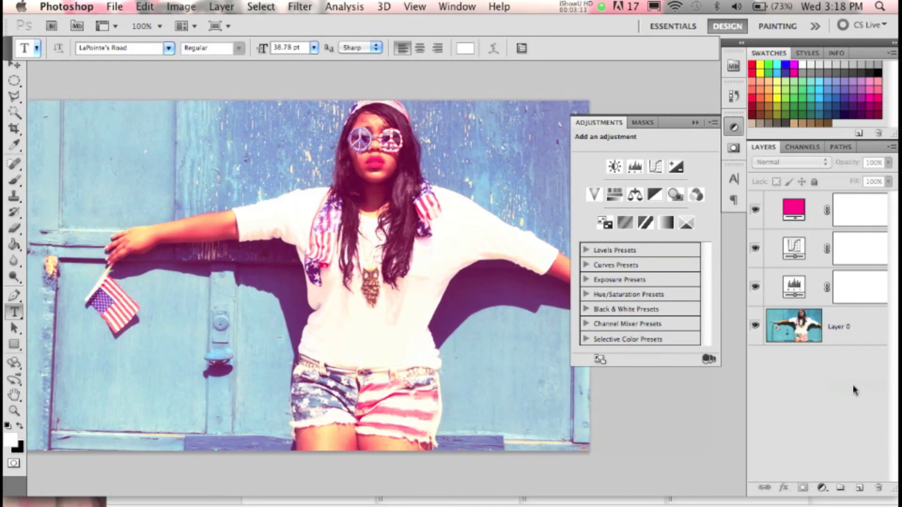
click(826, 492)
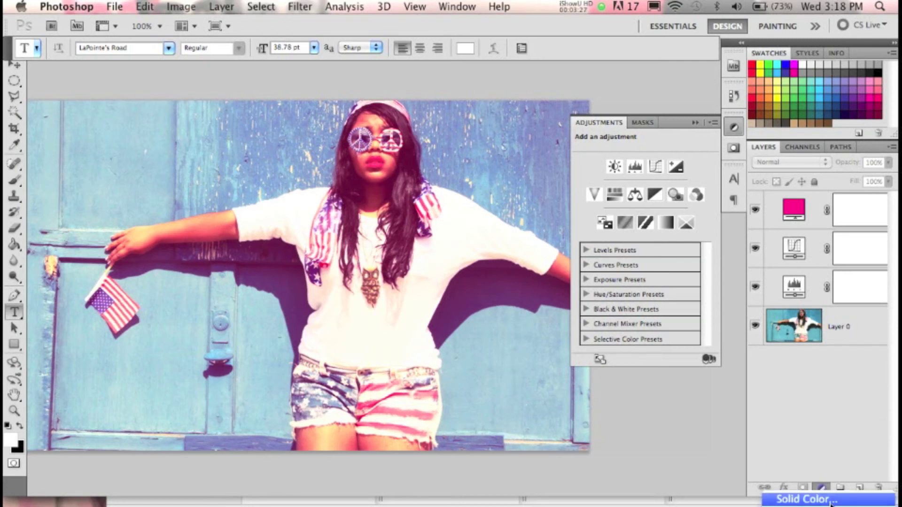
- Add a Solid Color fill layer in pale yellow #fede6e above the pink one
click(806, 499)
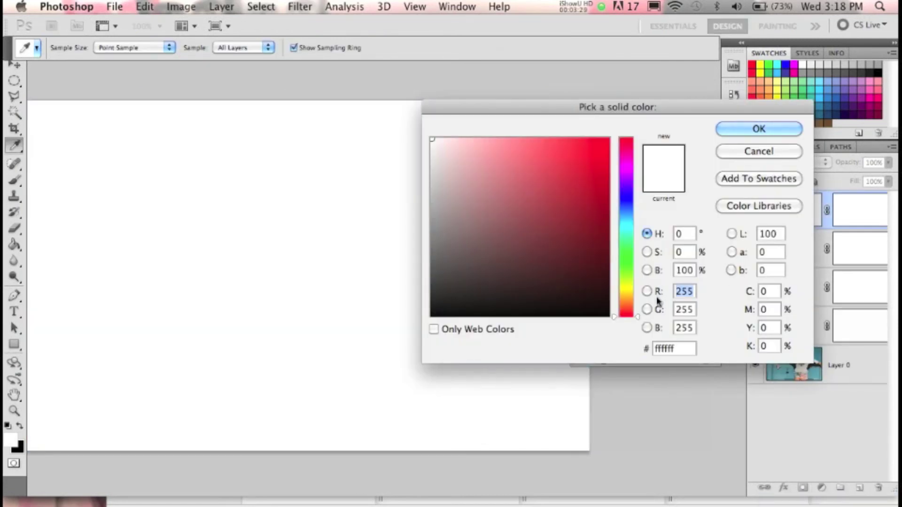
click(627, 299)
drag(628, 300, 627, 293)
click(565, 139)
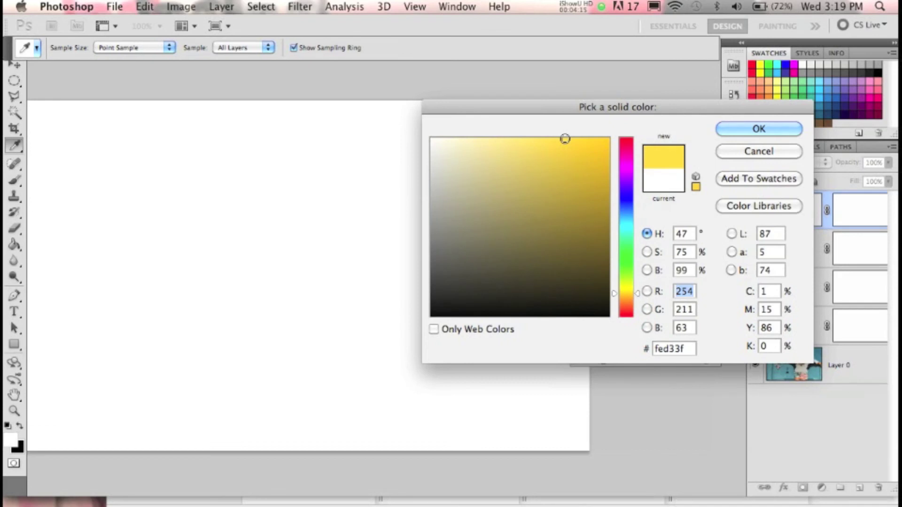
click(543, 139)
click(535, 139)
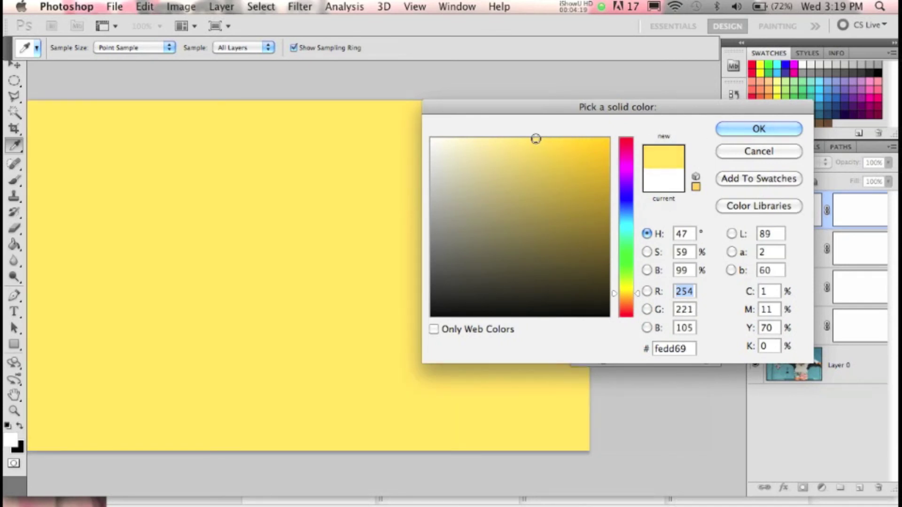
click(532, 140)
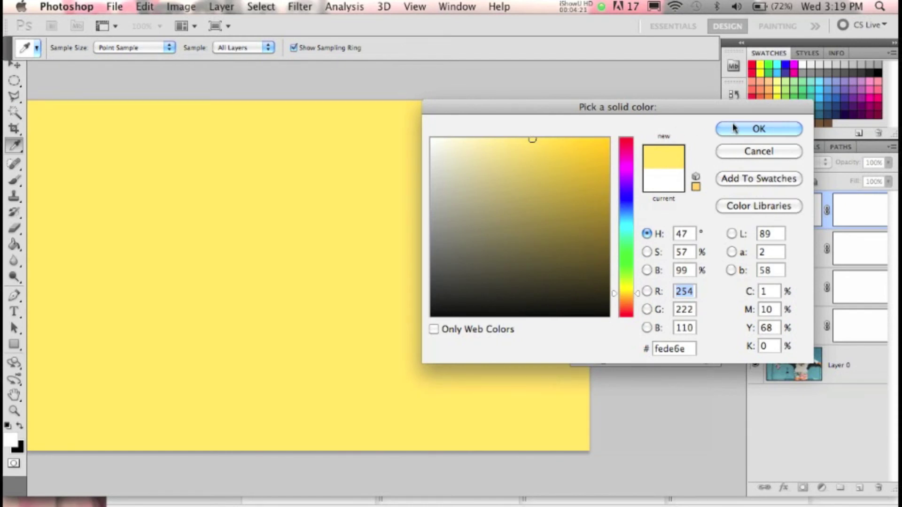
click(736, 129)
click(813, 163)
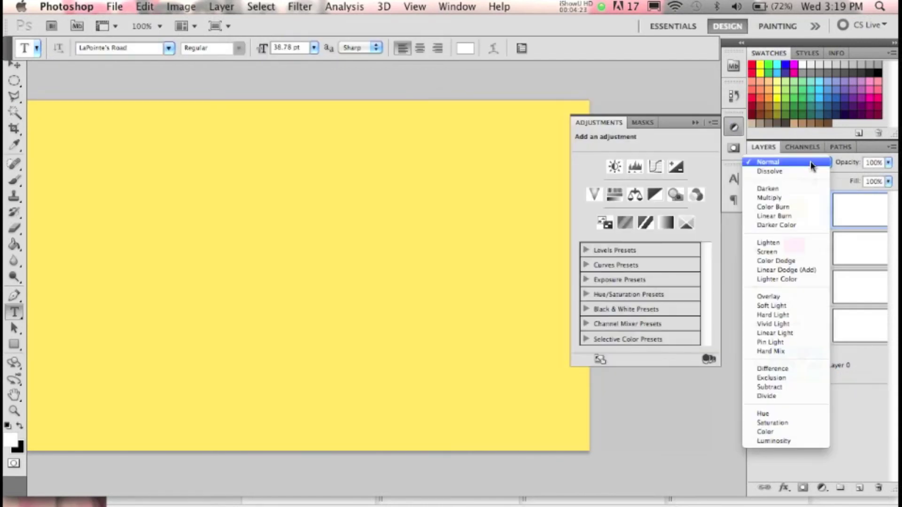
- Set the yellow fill to Darken mode at 52% opacity, then select Layer 0
click(791, 190)
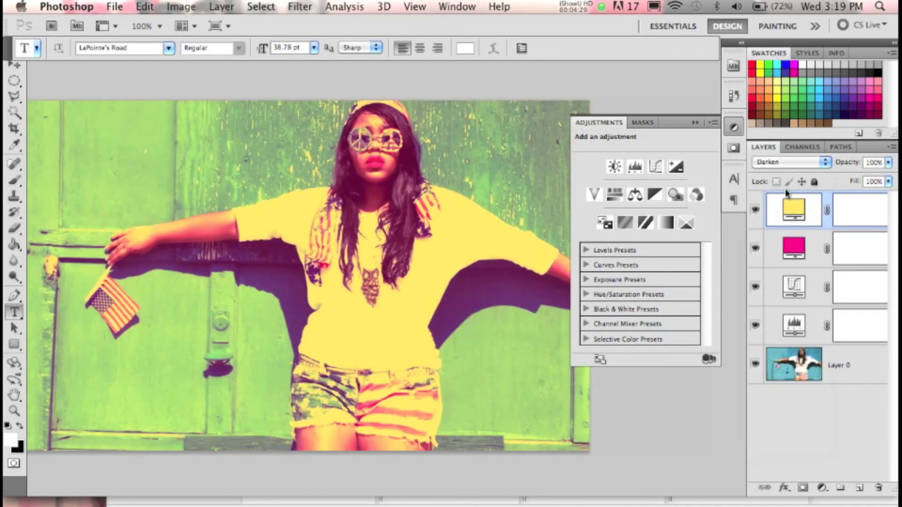
click(889, 163)
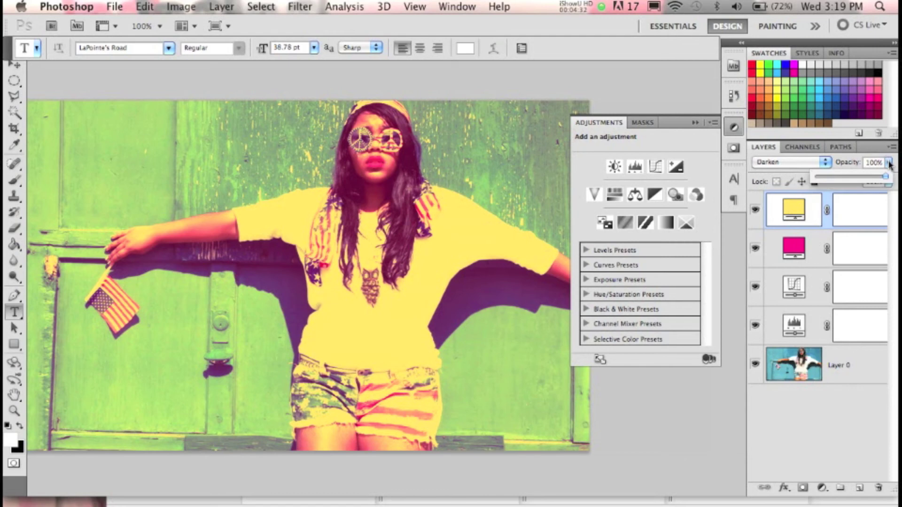
drag(886, 175, 854, 181)
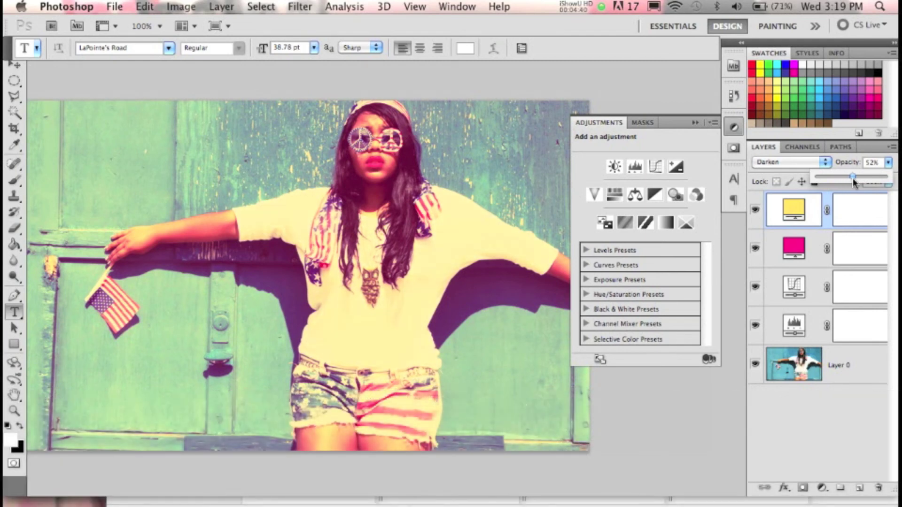
click(863, 359)
click(862, 360)
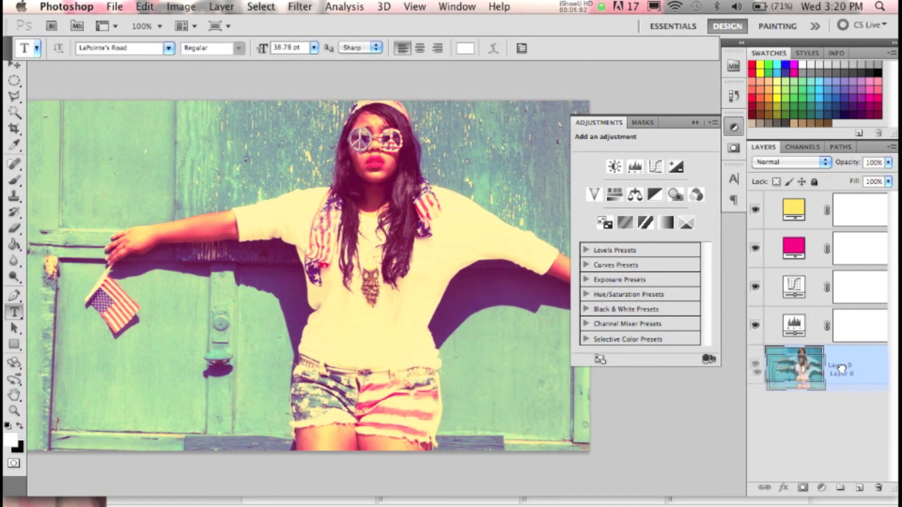
- Duplicate Layer 0 into a Layer 0 copy above it and pan the photo into view
drag(838, 365, 863, 485)
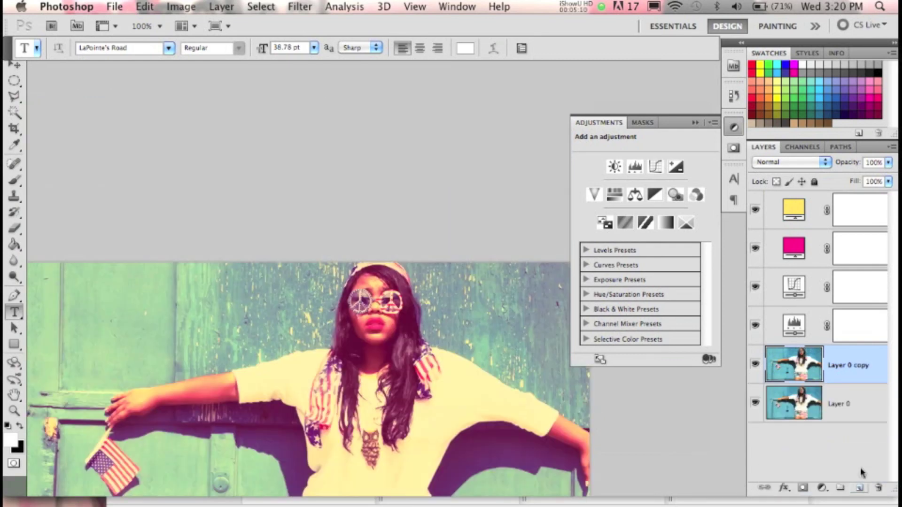
key(space)
drag(434, 272, 449, 124)
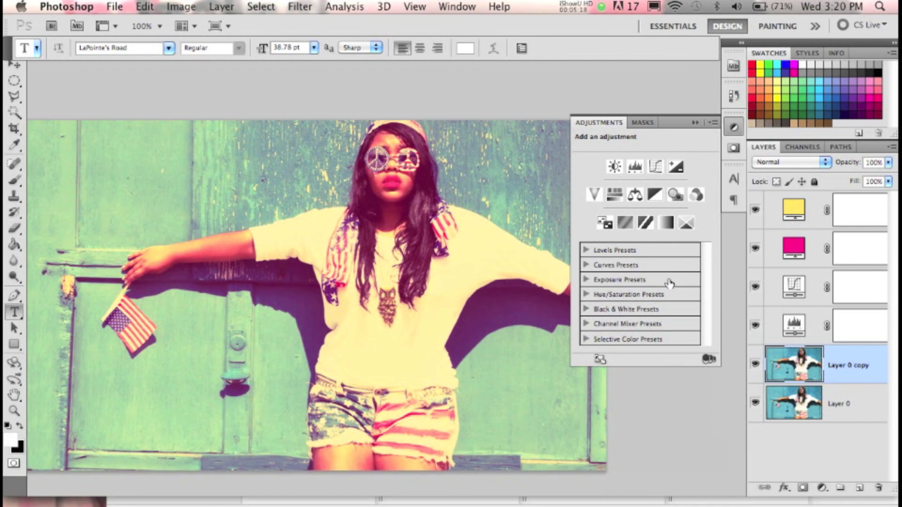
click(182, 6)
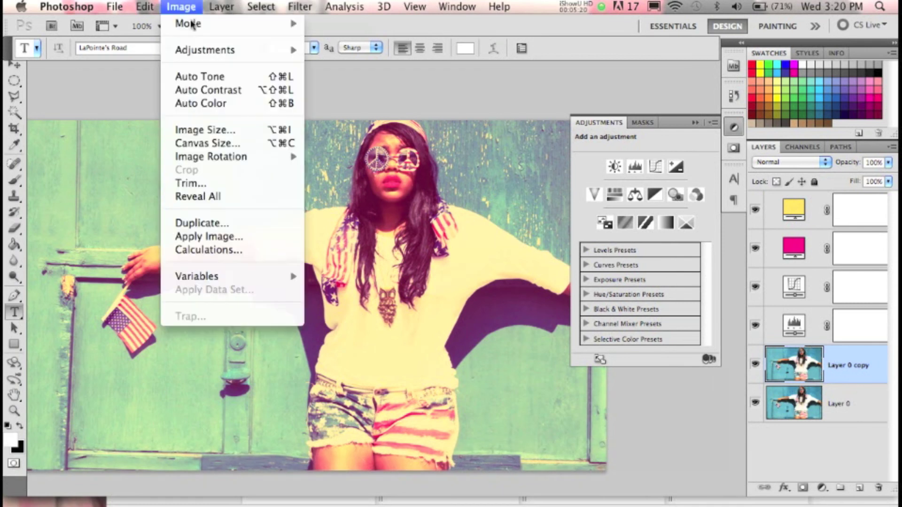
- Desaturate Layer 0 copy, blend it in Soft Light, then toggle its visibility to compare
mouse_move(212, 51)
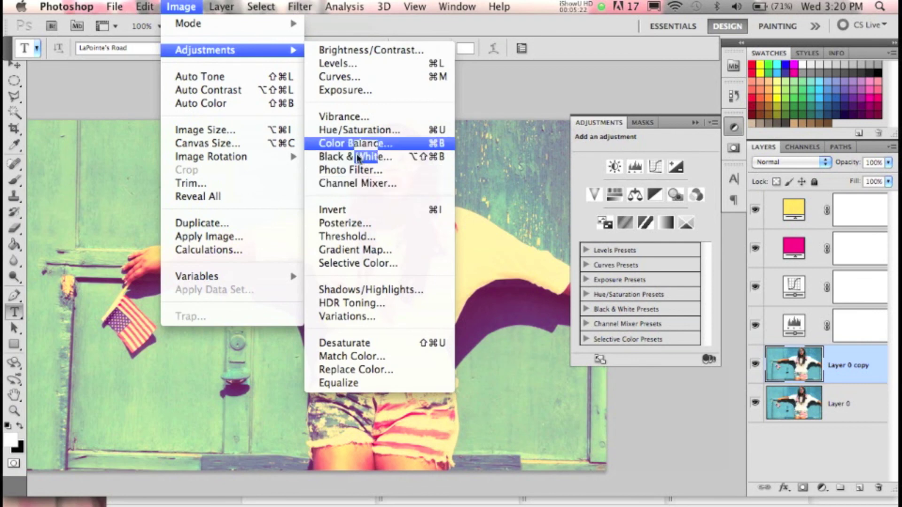
click(335, 348)
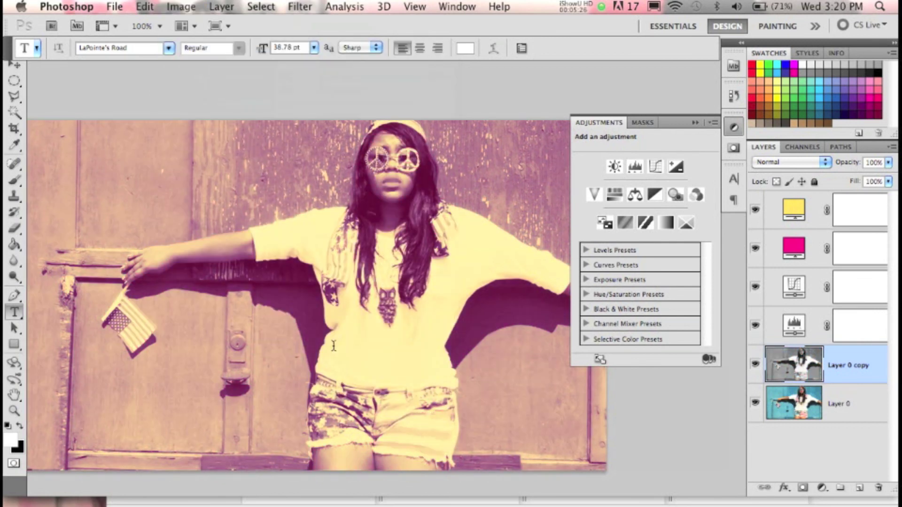
click(780, 162)
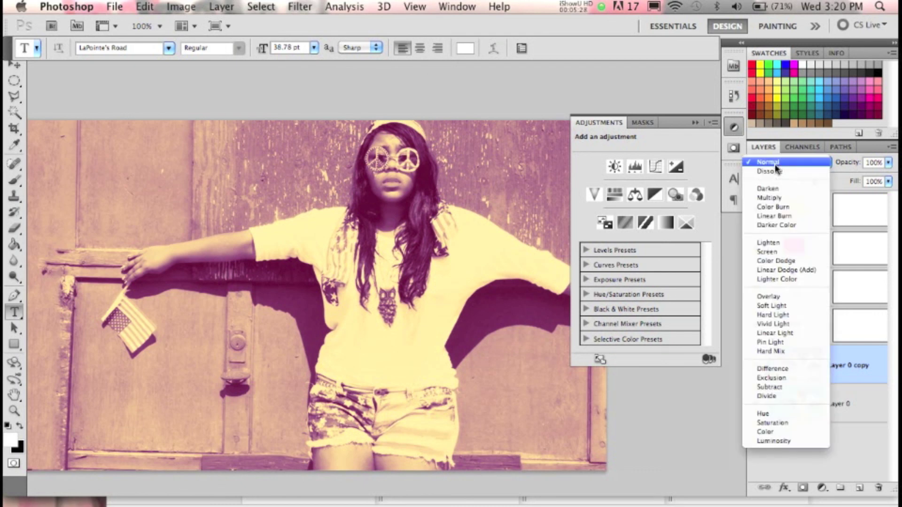
click(776, 306)
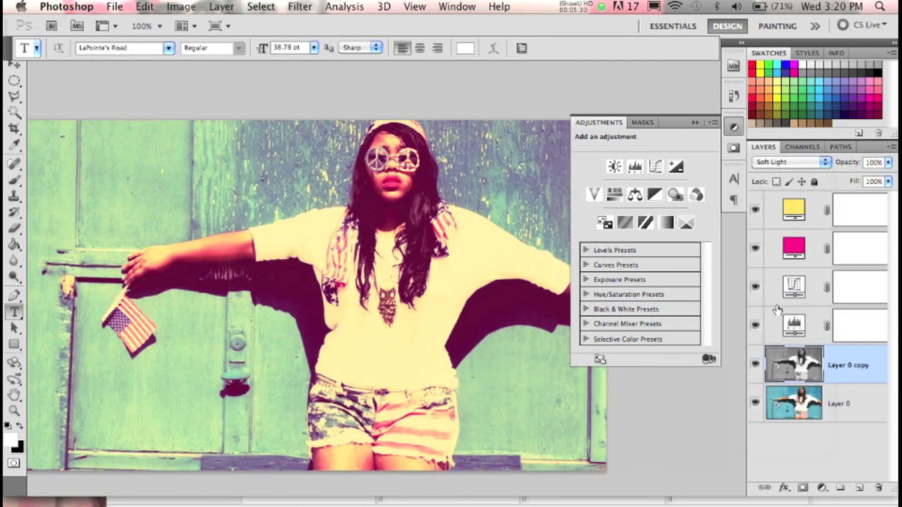
drag(446, 294, 406, 291)
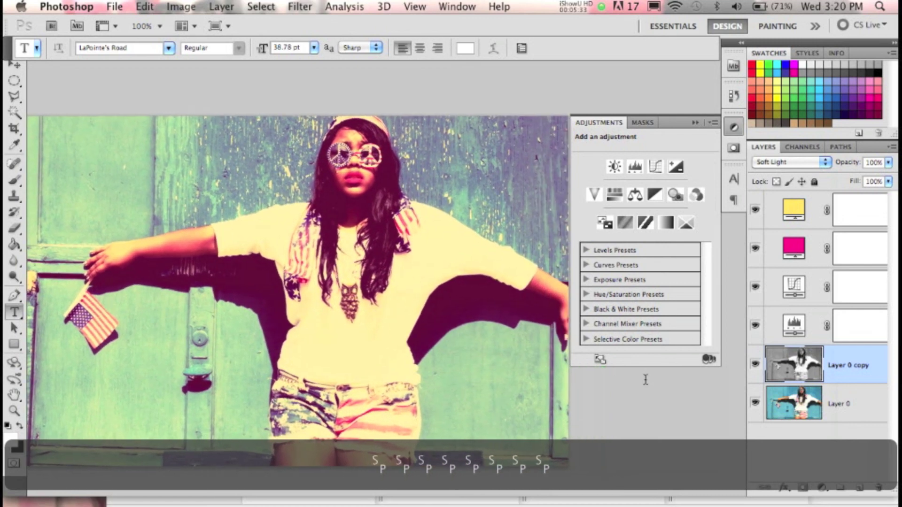
click(754, 366)
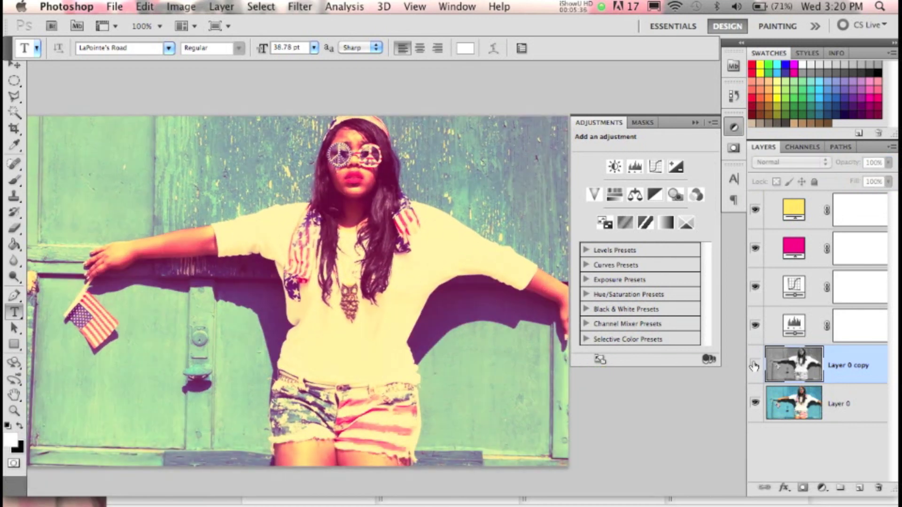
click(754, 366)
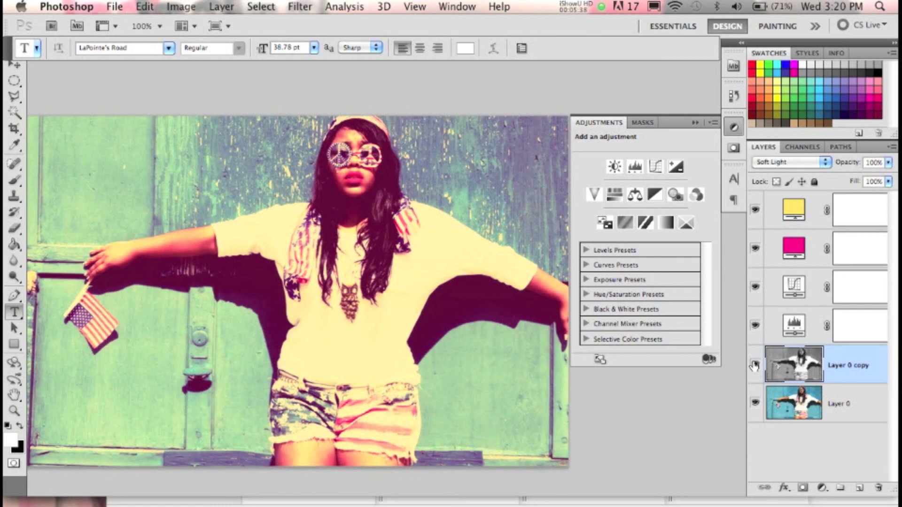